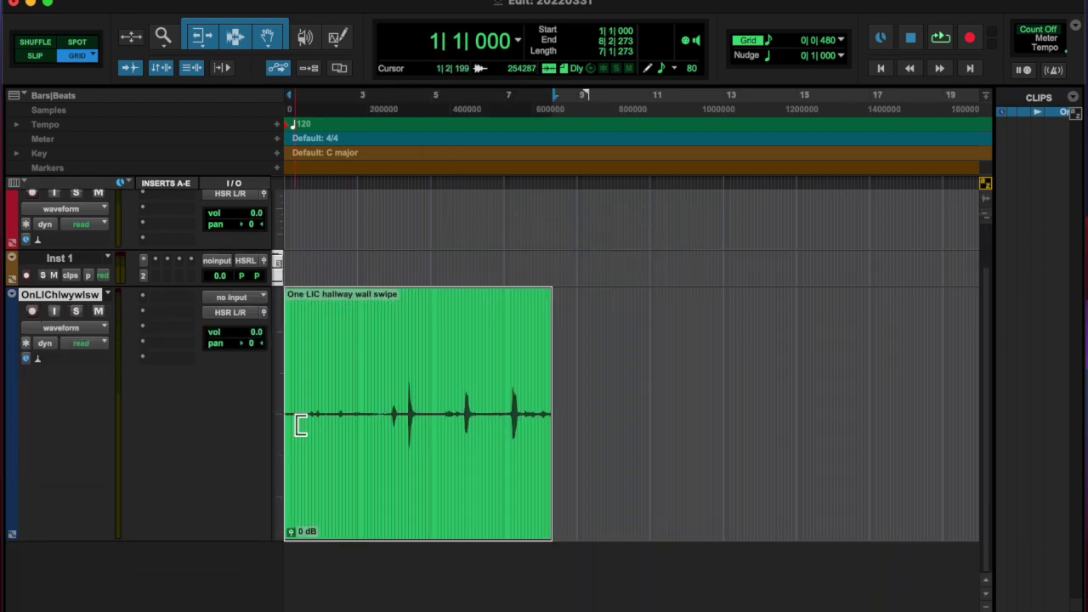
Step: Cut the swipe clip just after the first swipe burst, leaving a shorter '-01' clip
{"action": "left_click", "coordinate": [497, 417]}
{"action": "key", "text": "space"}
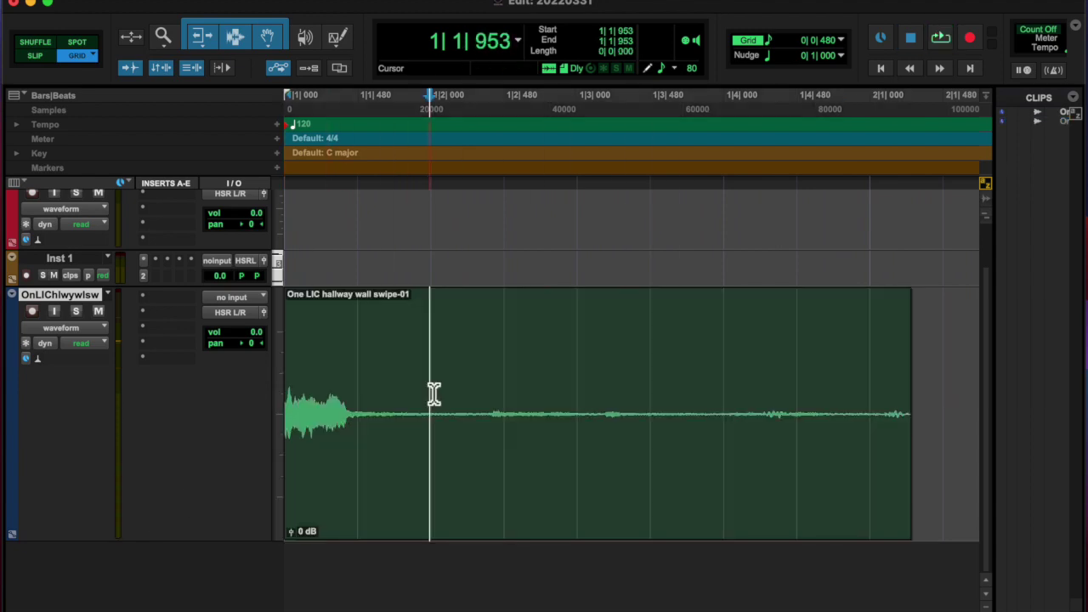
{"action": "key", "text": "alt+shift+8"}
{"action": "key", "text": "alt+f"}
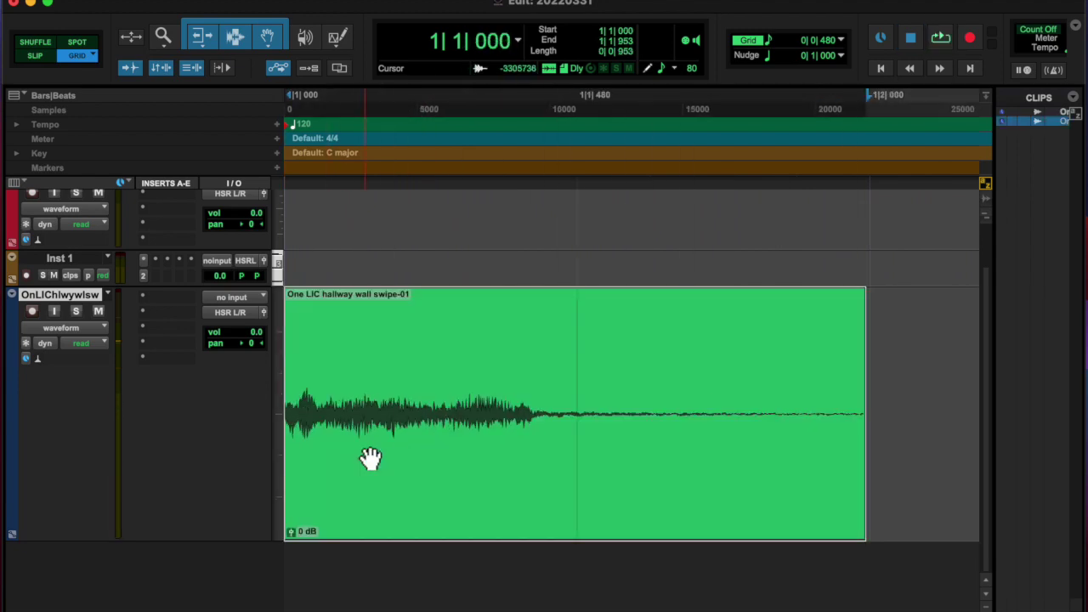
Step: Insert Waves NS1 on the swipe track with suppression set to about 34
{"action": "left_click", "coordinate": [171, 304]}
{"action": "left_click", "coordinate": [374, 573]}
{"action": "left_click_drag", "start_coordinate": [338, 399], "coordinate": [338, 331]}
{"action": "key", "text": "space"}
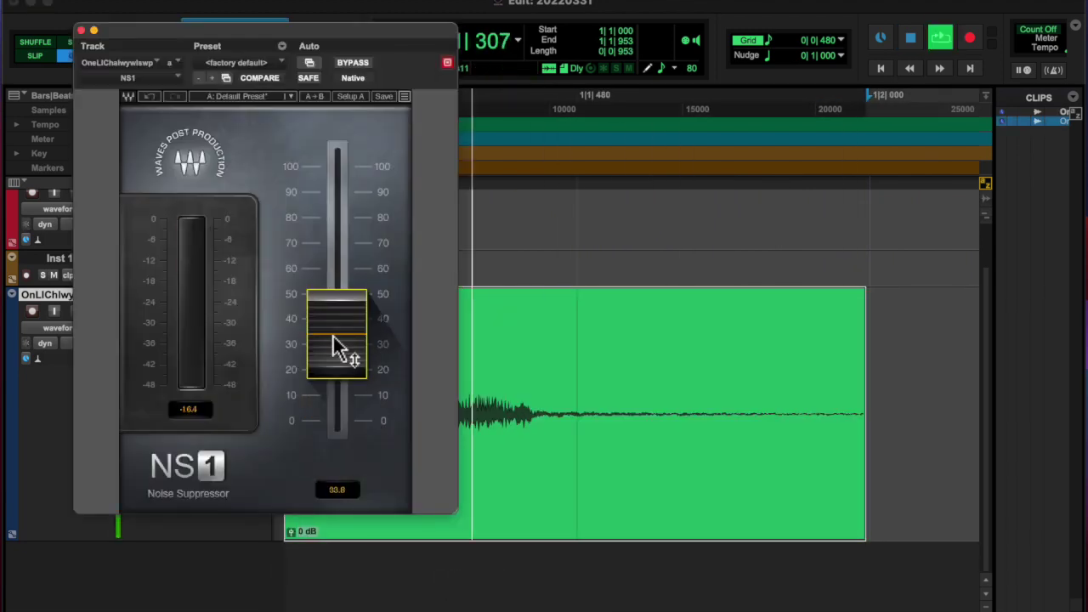
Step: Fade out the clip's tail from mid-clip to the end
{"action": "left_click", "coordinate": [850, 331]}
{"action": "left_click_drag", "start_coordinate": [865, 340], "coordinate": [578, 339]}
{"action": "key", "text": "ctrl+f"}
Step: Fine-tune the NS1 suppression amount by ear, then close the plug-in
{"action": "mouse_move", "coordinate": [329, 346]}
{"action": "left_mouse_down"}
{"action": "mouse_move", "coordinate": [329, 432]}
{"action": "mouse_move", "coordinate": [333, 212]}
{"action": "left_mouse_up"}
{"action": "key", "text": "space"}
{"action": "key", "text": "space"}
{"action": "left_click", "coordinate": [80, 31]}
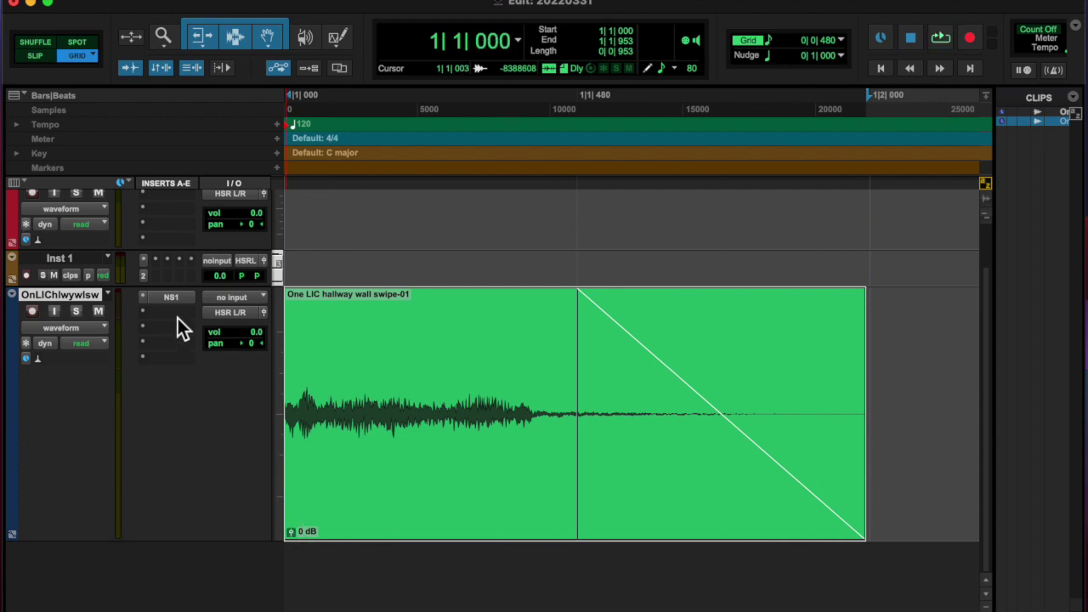
Step: Select the whole swipe clip, including its fade-out
{"action": "key", "text": "t"}
{"action": "key", "text": "t"}
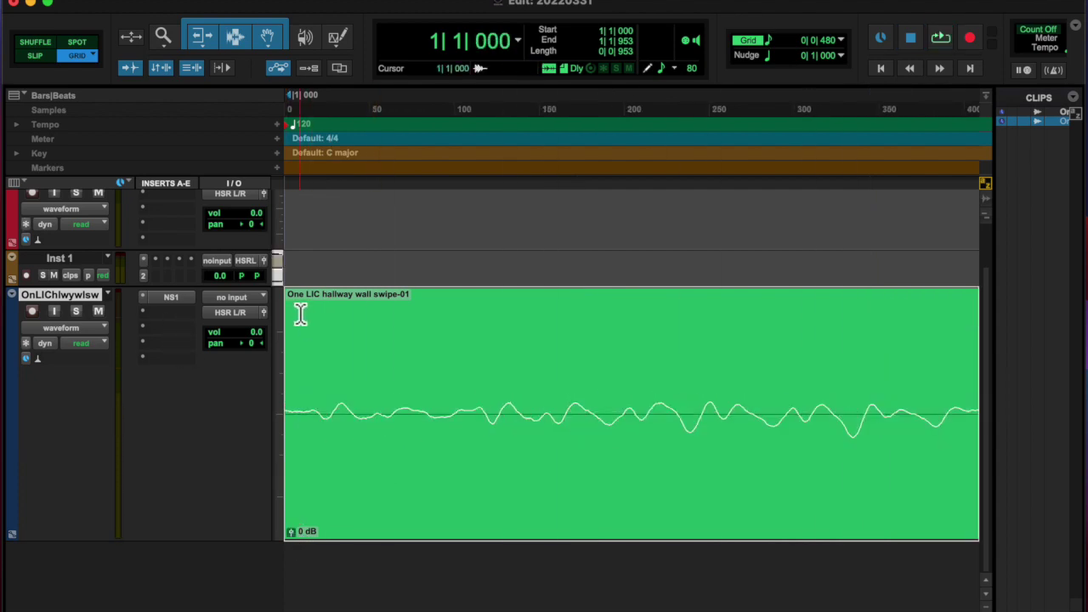
{"action": "left_click", "coordinate": [326, 304]}
{"action": "key", "text": "r"}
{"action": "key", "text": "r"}
{"action": "double_click", "coordinate": [337, 502]}
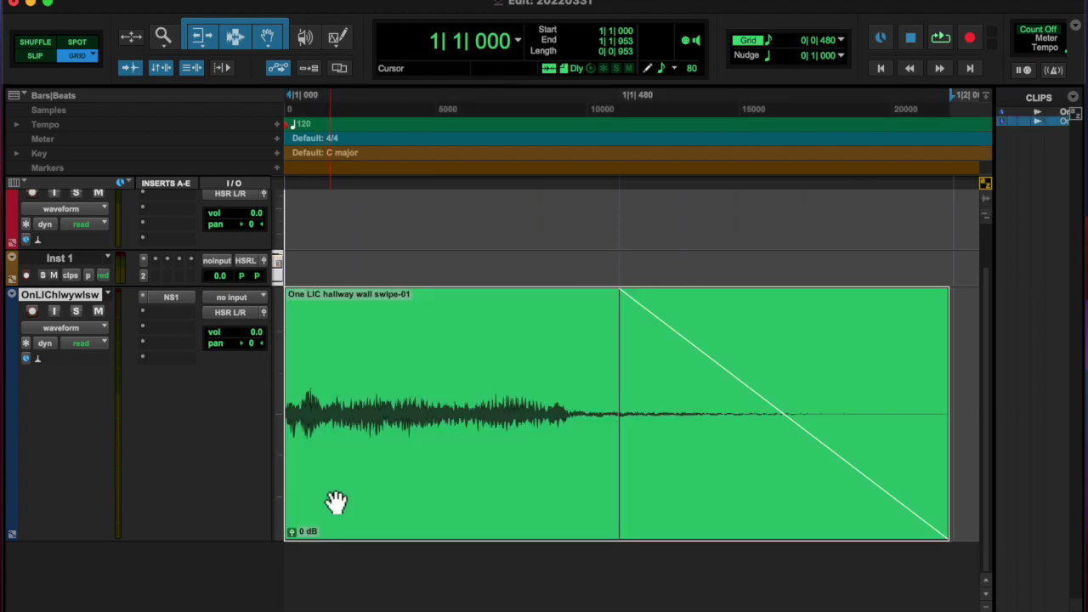
{"action": "left_click", "coordinate": [170, 311]}
Step: Add an EQ3 1-Band high-pass at 18 dB/oct near 213 Hz, then insert Transient Master
{"action": "left_click", "coordinate": [471, 27]}
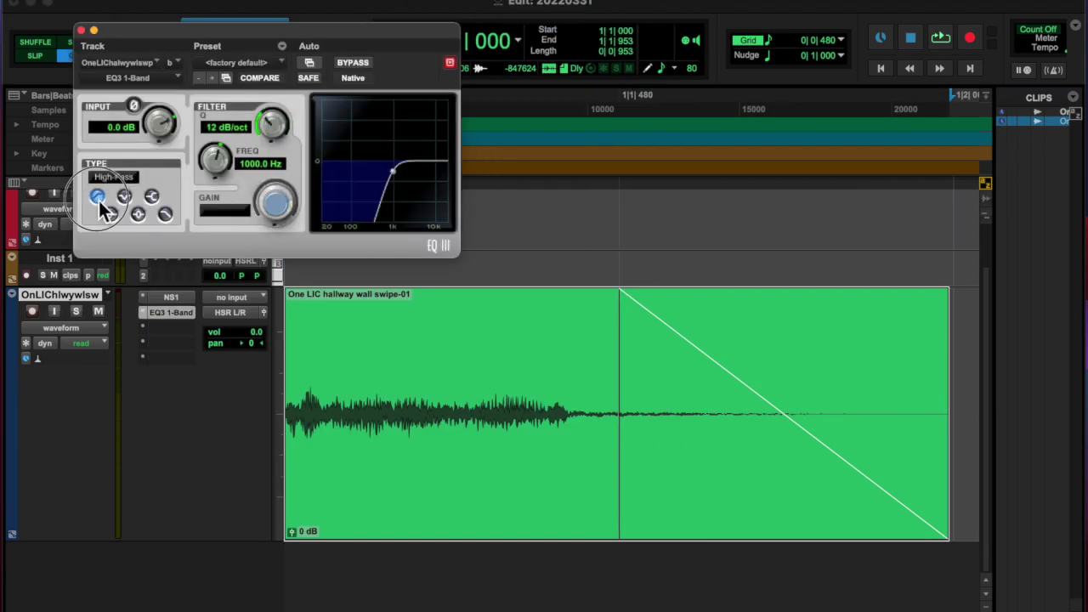
{"action": "left_click", "coordinate": [99, 197]}
{"action": "left_click_drag", "start_coordinate": [273, 127], "coordinate": [273, 115]}
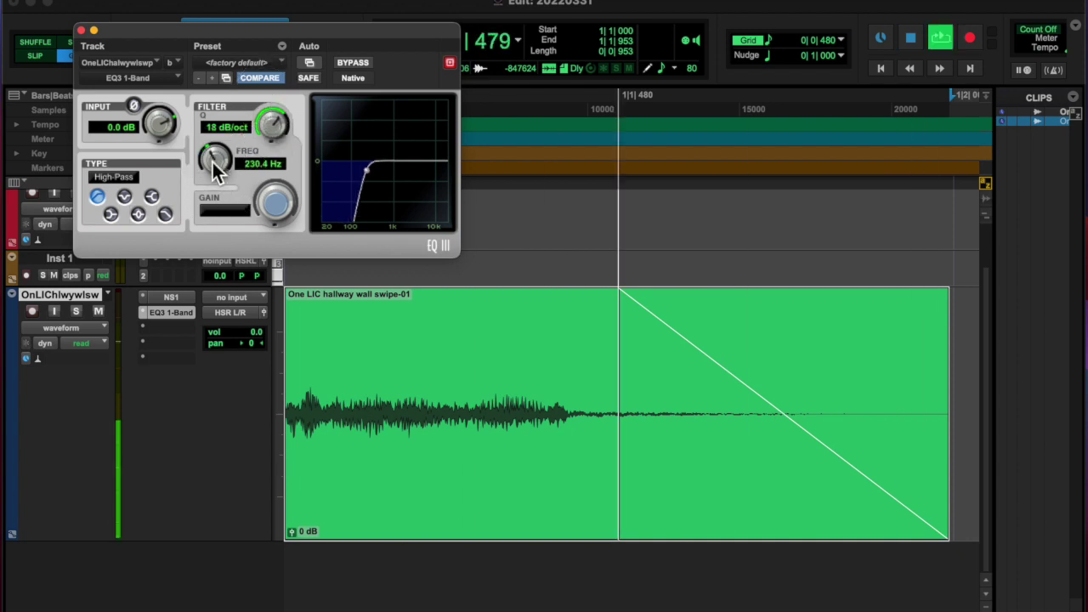
{"action": "mouse_move", "coordinate": [211, 159]}
{"action": "left_mouse_down"}
{"action": "mouse_move", "coordinate": [211, 183]}
{"action": "mouse_move", "coordinate": [214, 168]}
{"action": "left_mouse_up"}
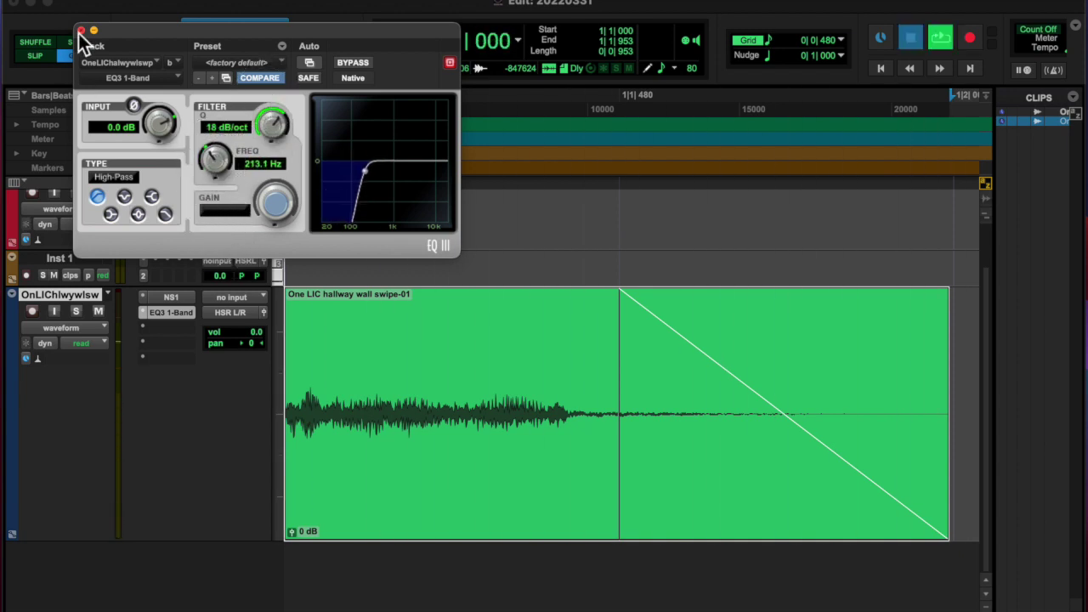
{"action": "left_click", "coordinate": [80, 31]}
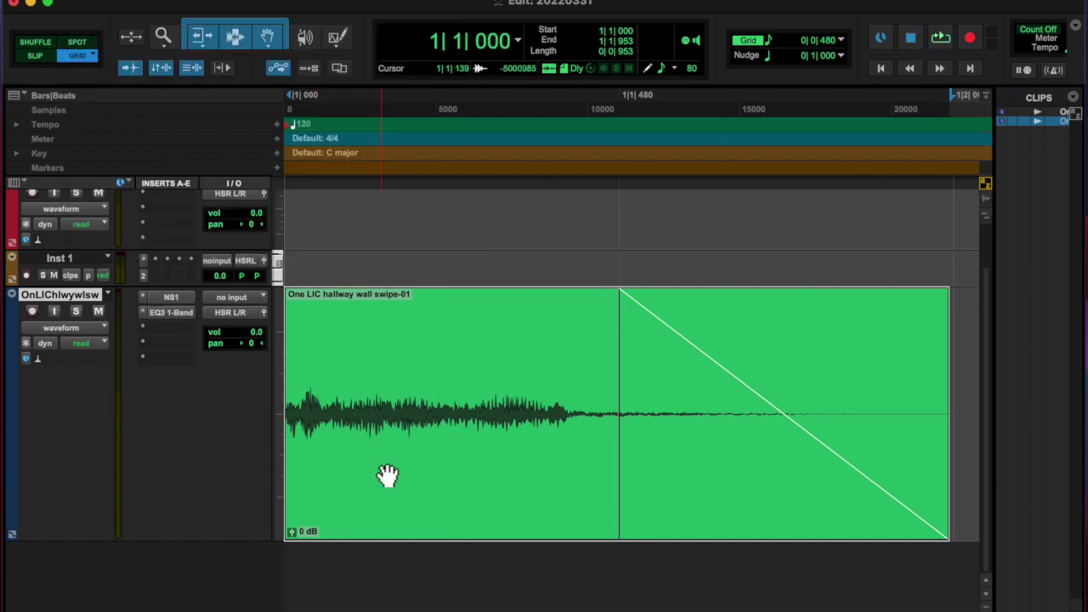
{"action": "left_click", "coordinate": [170, 327]}
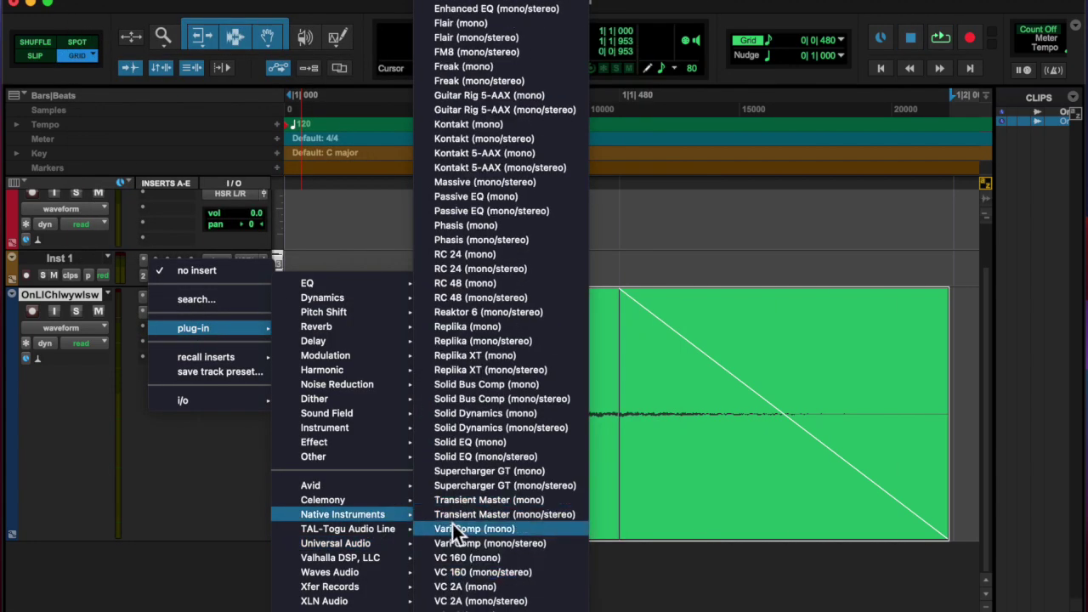
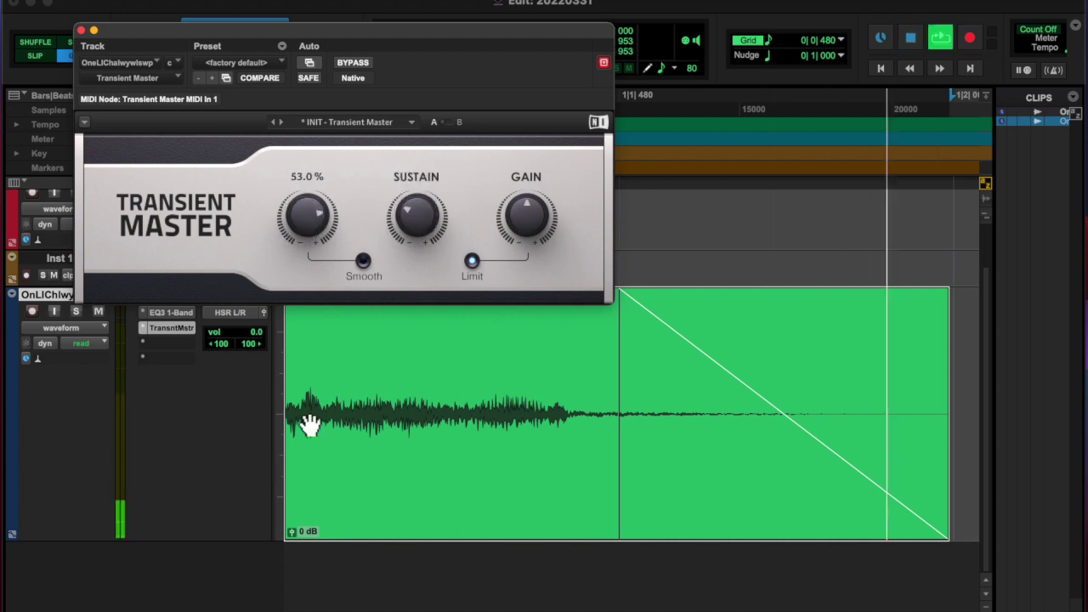
Step: Select the whole swipe clip and close the Transient Master plug-in window
{"action": "left_click", "coordinate": [312, 442]}
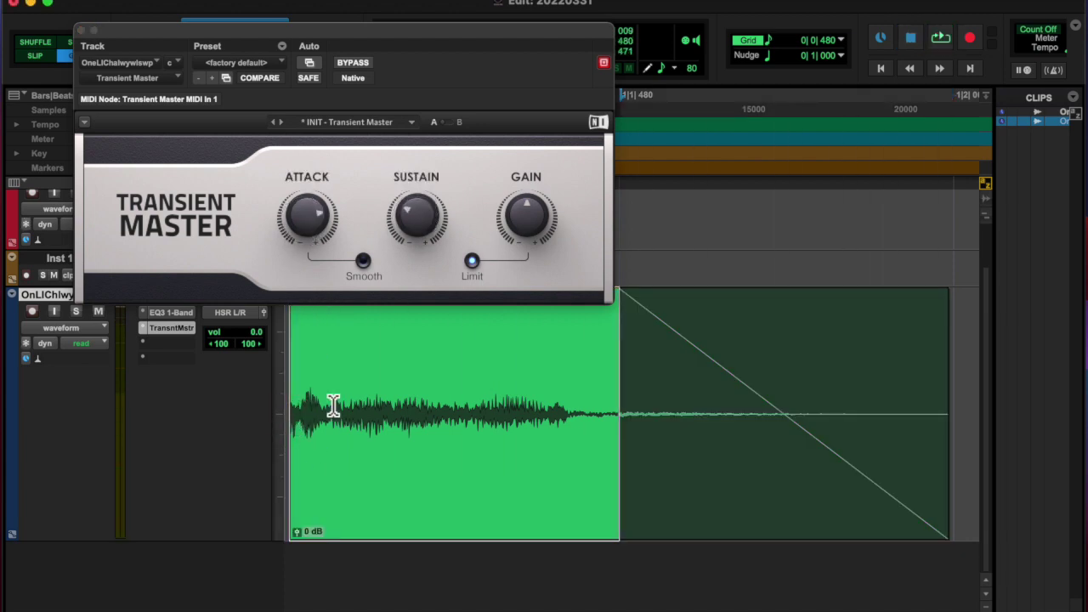
{"action": "left_click", "coordinate": [83, 31]}
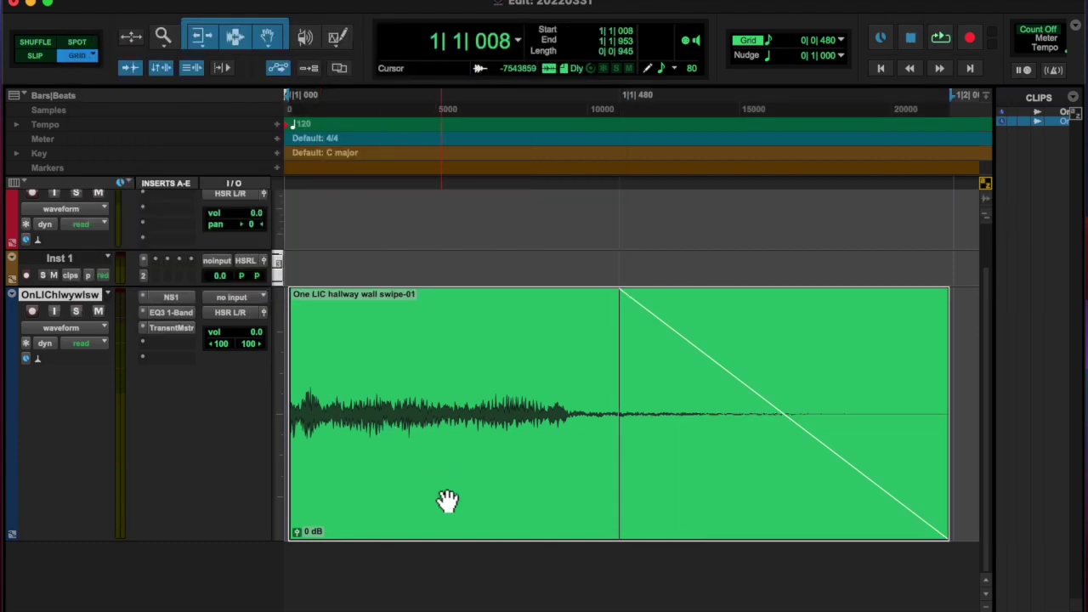
Step: Commit the swipe track's effects and fade into a consolidated clip, then audition it
{"action": "key", "text": "alt+shift+c"}
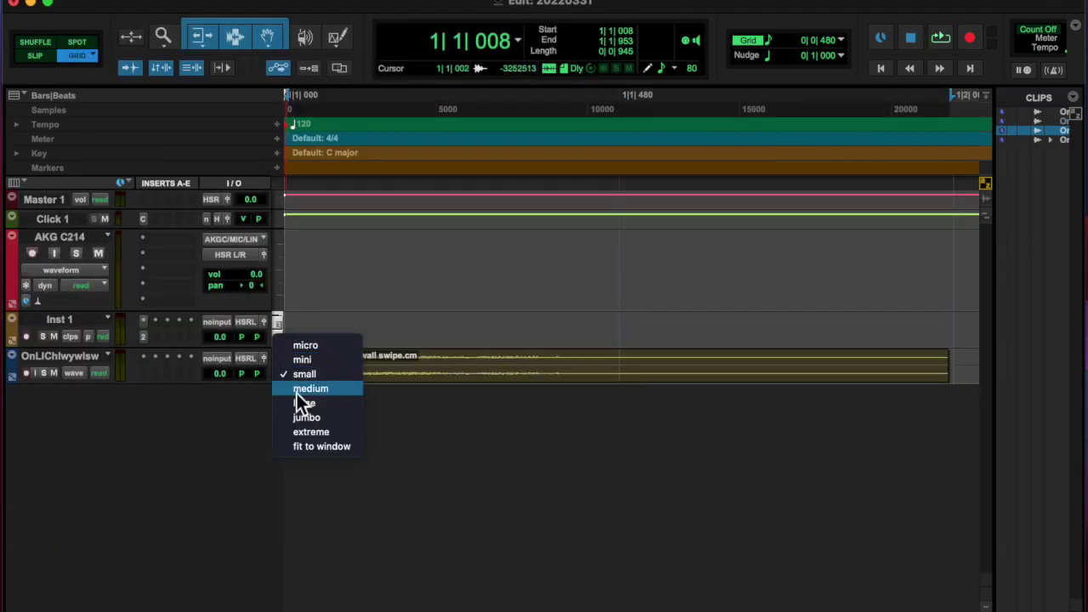
{"action": "left_click", "coordinate": [306, 416]}
{"action": "mouse_move", "coordinate": [310, 480]}
{"action": "left_mouse_down"}
{"action": "mouse_move", "coordinate": [400, 489]}
{"action": "mouse_move", "coordinate": [306, 488]}
{"action": "left_mouse_up"}
{"action": "key", "text": "space"}
{"action": "key", "text": "space"}
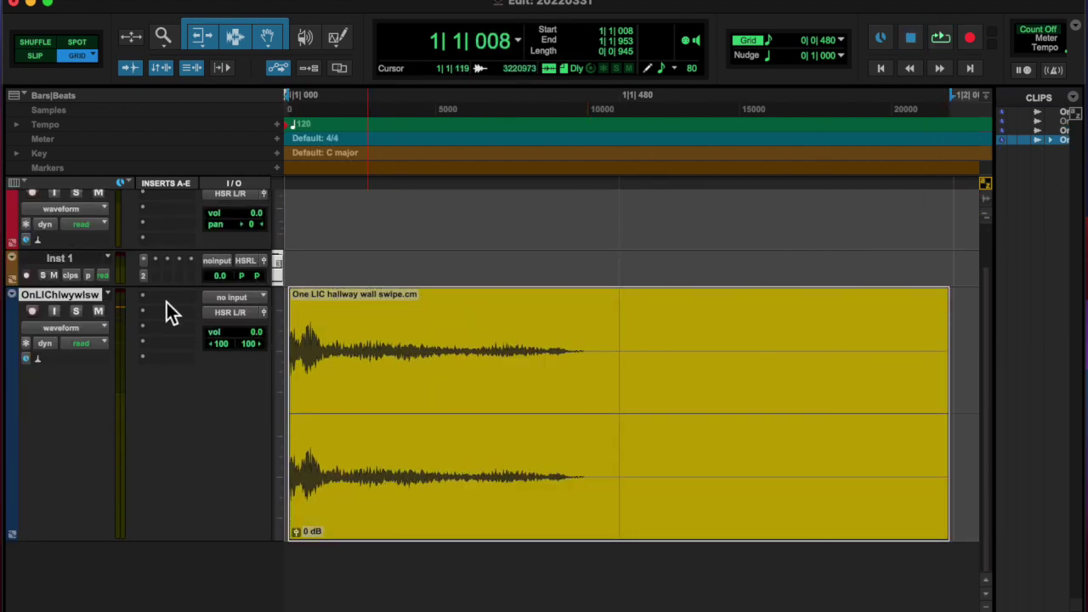
{"action": "key", "text": "r"}
{"action": "key", "text": "r"}
Step: Time-stretch the clip to end around bar 2, audition it, then undo
{"action": "left_click_drag", "start_coordinate": [363, 398], "coordinate": [618, 399]}
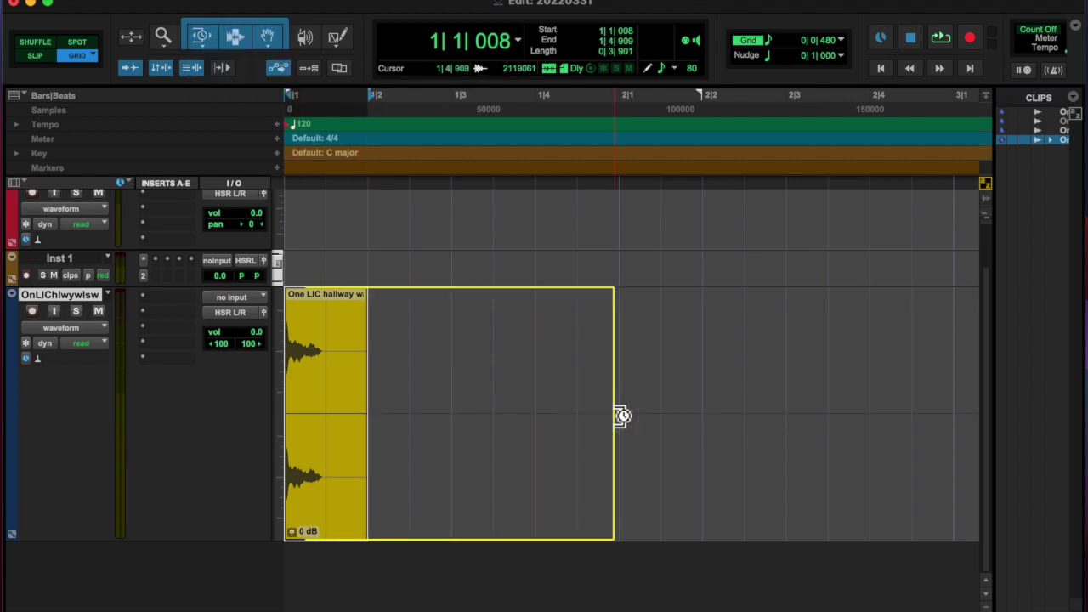
{"action": "key", "text": "space"}
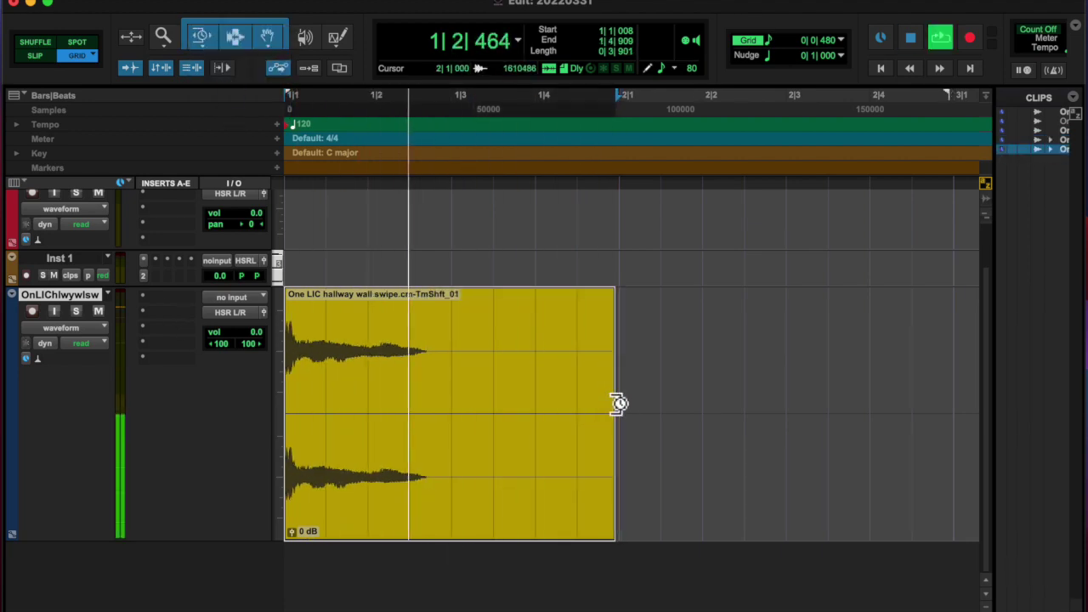
{"action": "key", "text": "space"}
{"action": "key", "text": "ctrl+z"}
Step: Try a stretch ending near 1|3|480, undo it, then stretch to end at 1|3|000
{"action": "left_click_drag", "start_coordinate": [367, 408], "coordinate": [480, 408]}
{"action": "key", "text": "space"}
{"action": "key", "text": "space"}
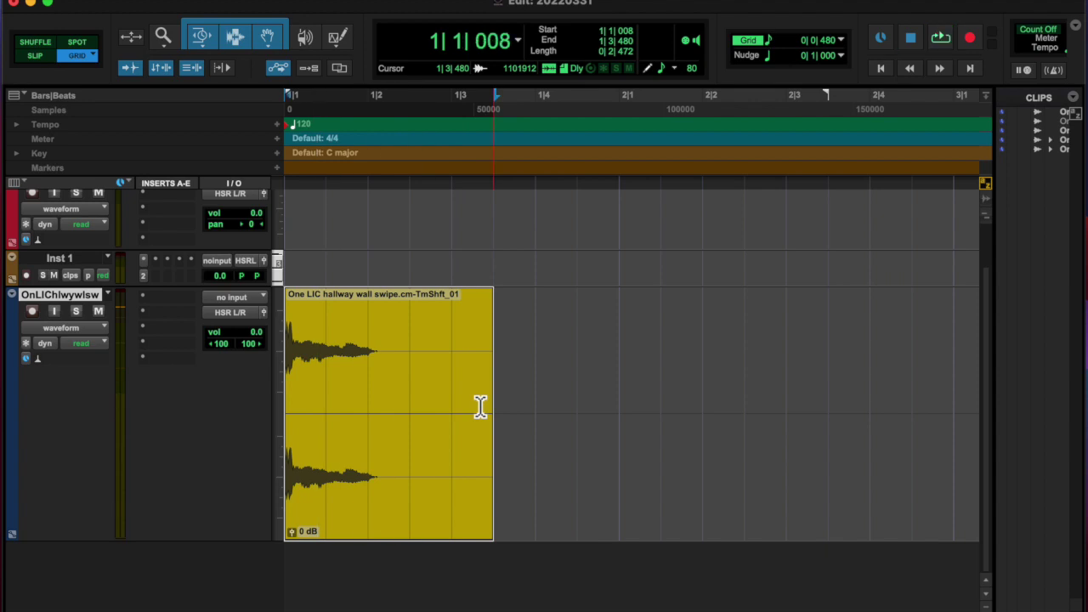
{"action": "key", "text": "ctrl+z"}
{"action": "left_click_drag", "start_coordinate": [365, 412], "coordinate": [449, 412]}
{"action": "key", "text": "space"}
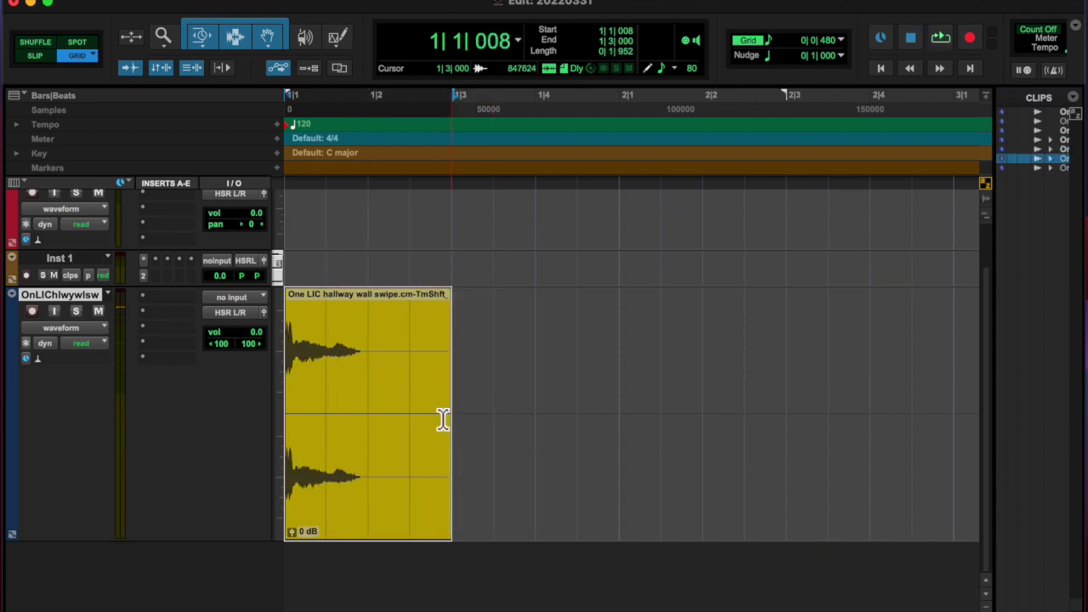